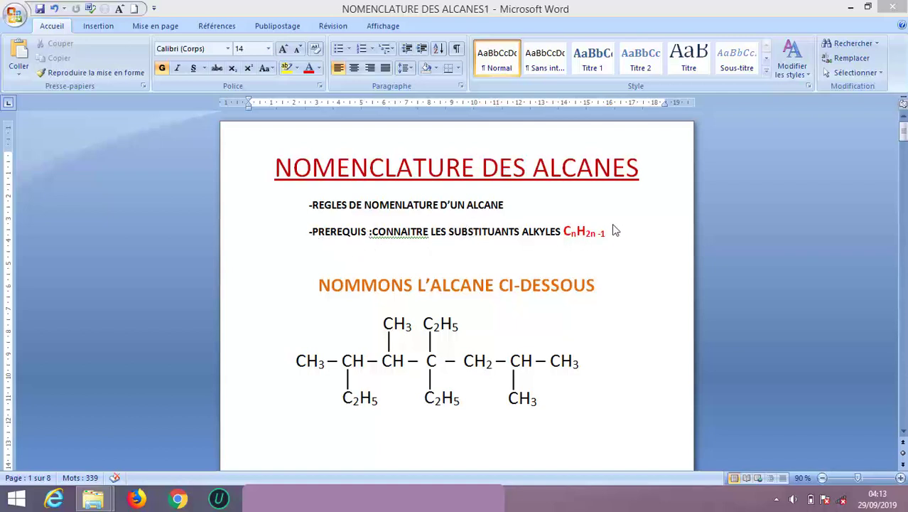
- Type the alkane general formula CnH2n+2 at the end of the REGLES line, fixing a typo
left_click(510, 205)
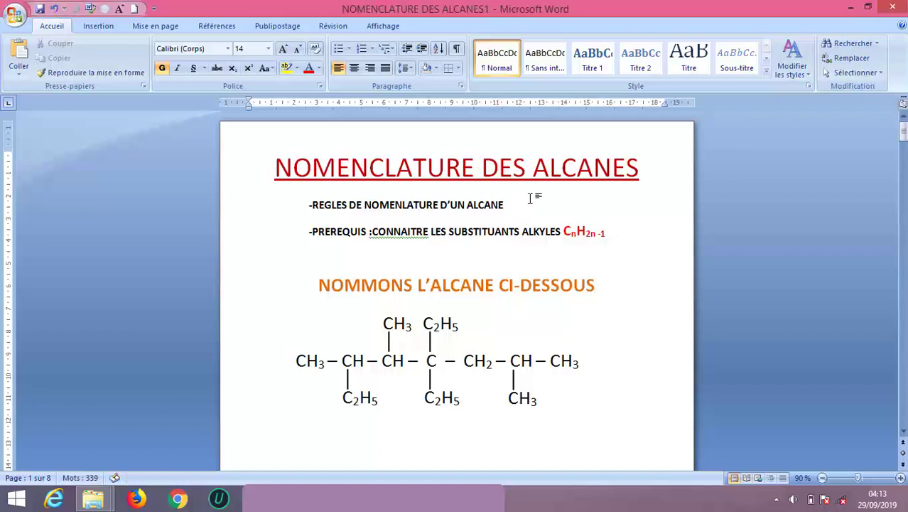
type("  C")
type("nH")
type("2")
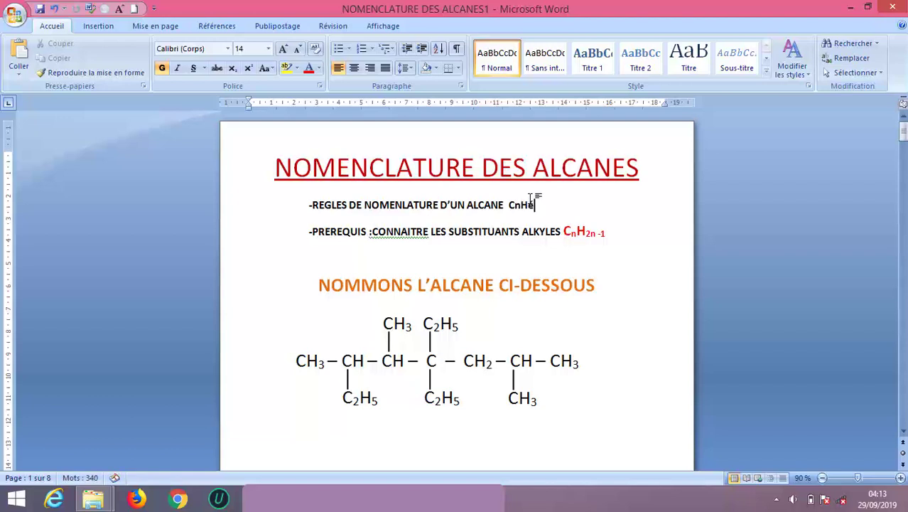
type("n")
type("+")
key("BackSpace")
key("BackSpace")
key("BackSpace")
type("2")
type("n+")
type("2")
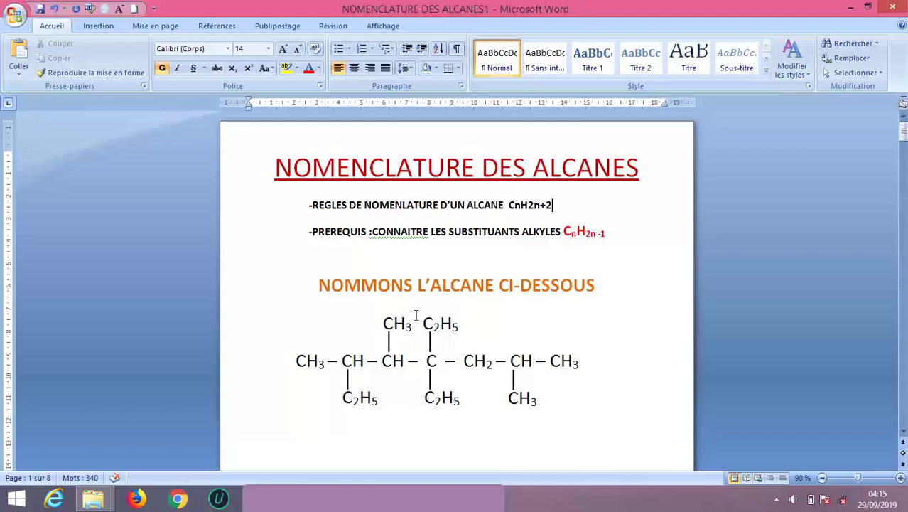
- Scroll down to the 'On choisi la chaine principale la plus longue' section and its formula
scroll(419, 310, "down", 1)
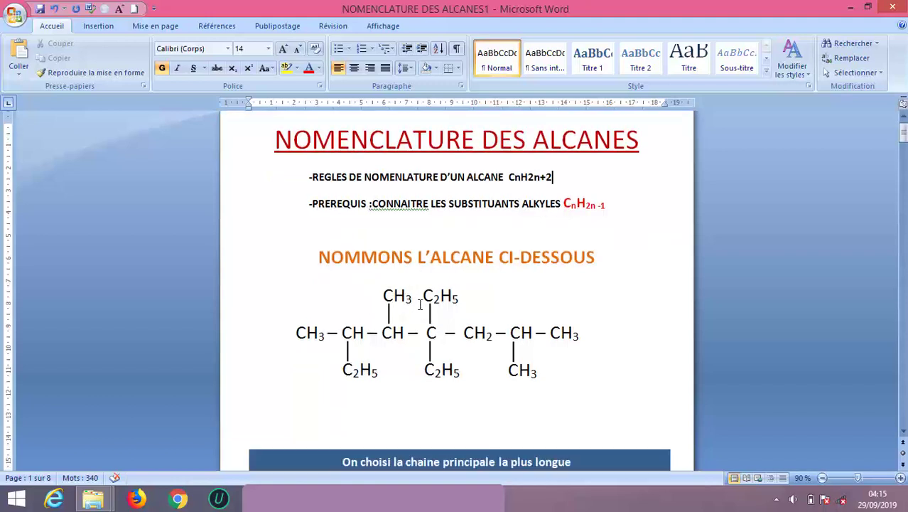
scroll(418, 310, "down", 1)
scroll(416, 311, "down", 2)
scroll(417, 307, "down", 2)
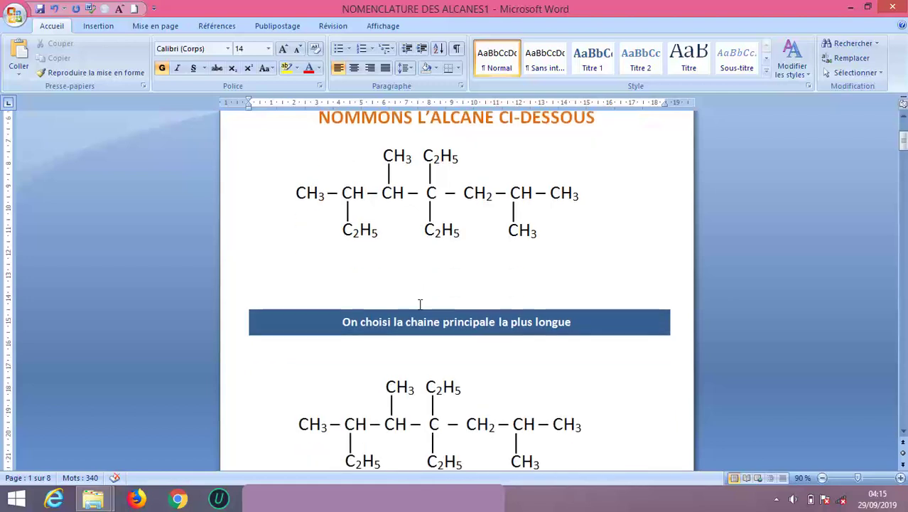
scroll(420, 303, "down", 2)
scroll(420, 310, "down", 2)
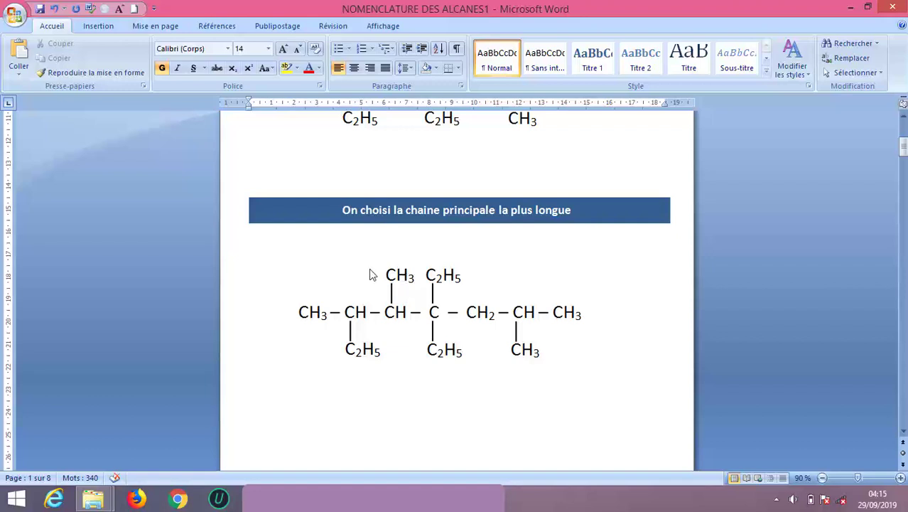
- Pick the Forme libre freehand shape from the Insertion tab's Formes gallery
left_click(106, 26)
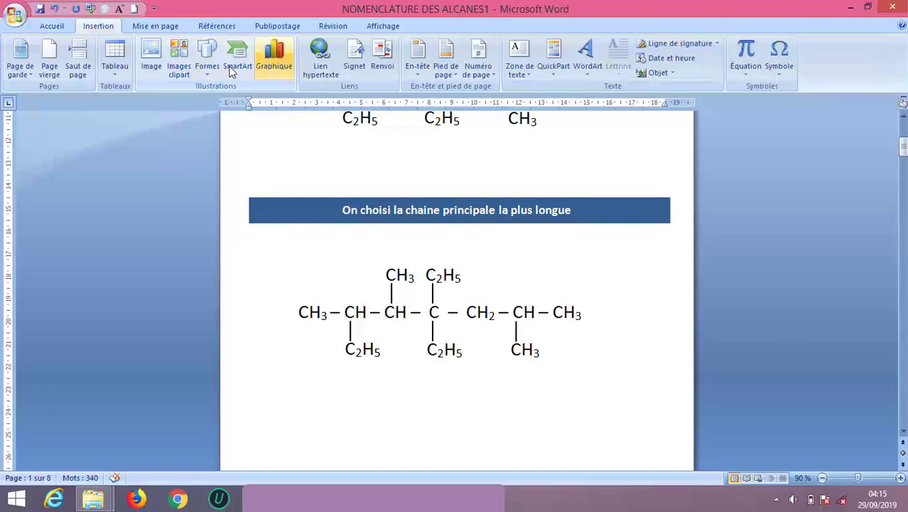
left_click(208, 67)
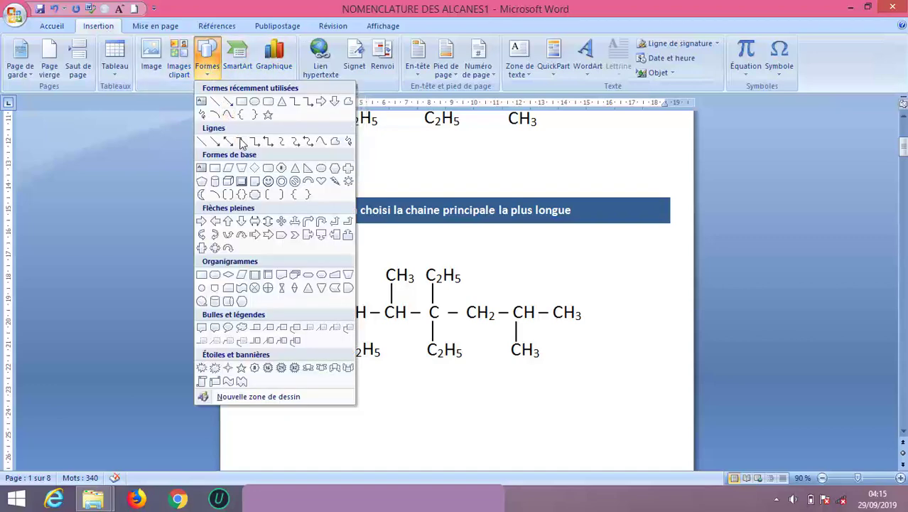
left_click(228, 116)
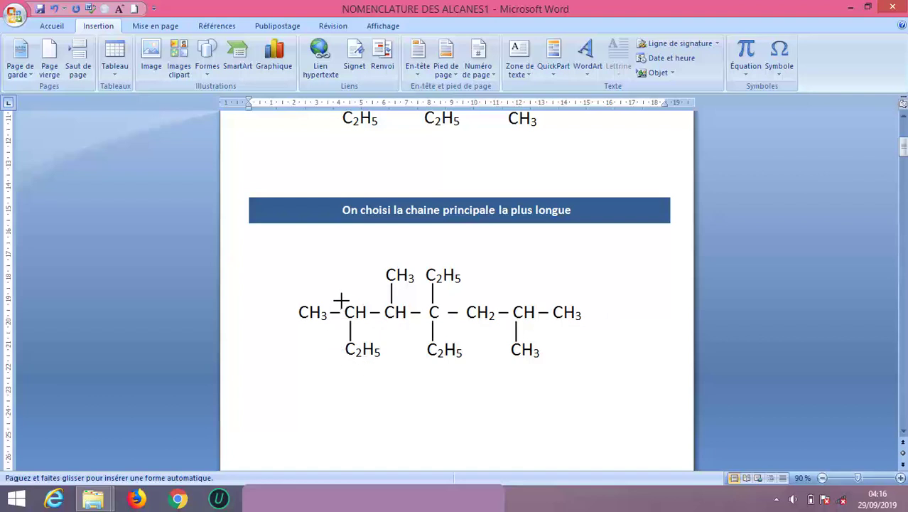
- Draw a closed freehand loop around the longest chain, past the final CH3 and around the lower-left C2H5
left_click_drag(341, 300, 476, 301)
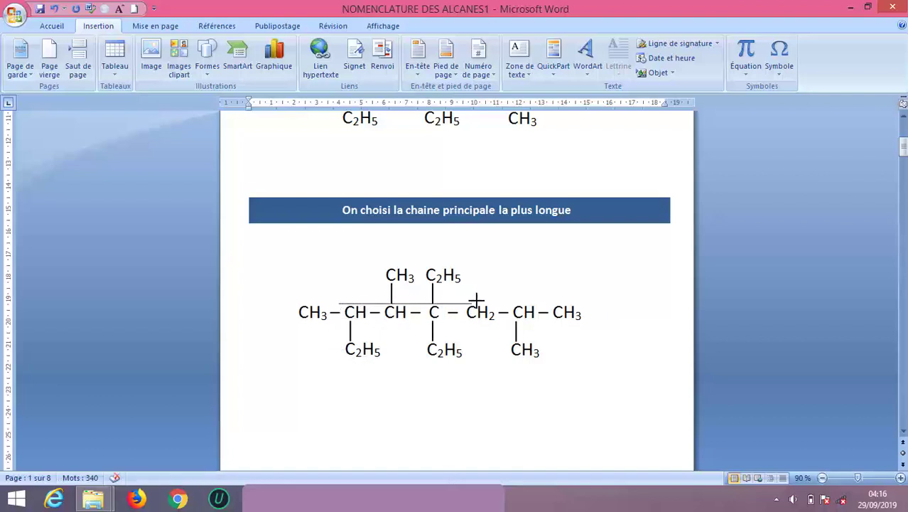
mouse_move(475, 300)
left_mouse_down()
mouse_move(587, 303)
mouse_move(594, 324)
left_mouse_up()
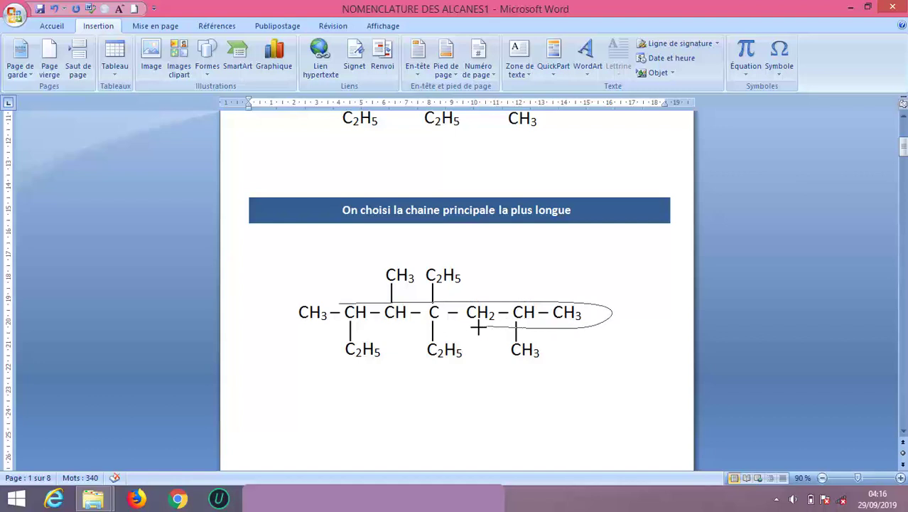
mouse_move(594, 324)
left_mouse_down()
mouse_move(369, 325)
mouse_move(391, 333)
left_mouse_up()
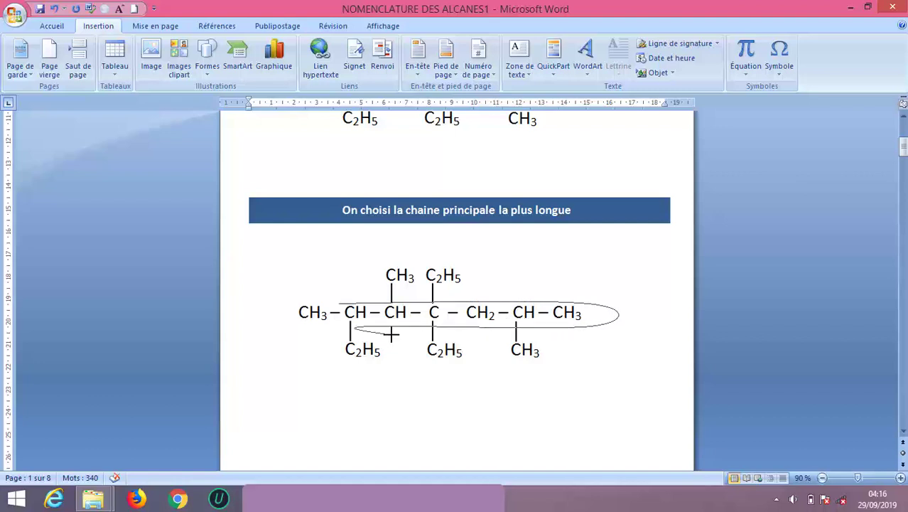
mouse_move(392, 332)
left_mouse_down()
mouse_move(384, 368)
mouse_move(336, 355)
mouse_move(339, 301)
left_mouse_up()
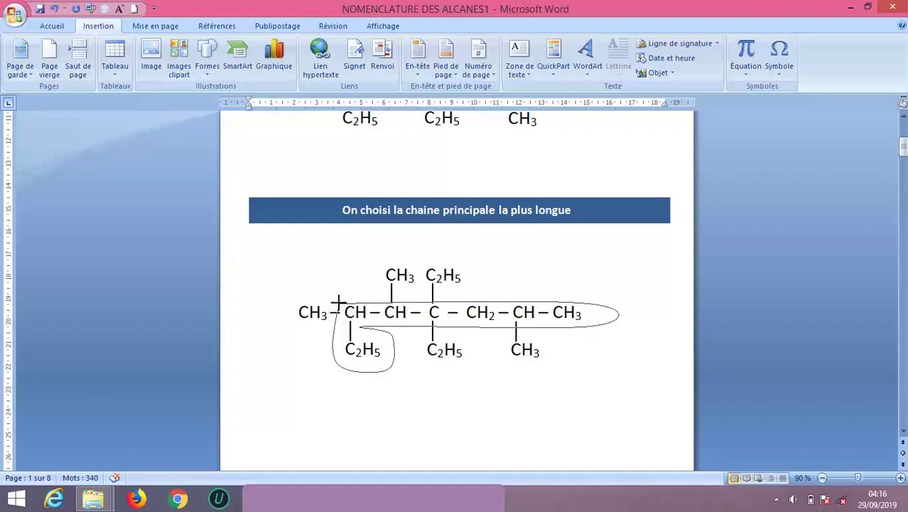
left_click_drag(338, 302, 339, 302)
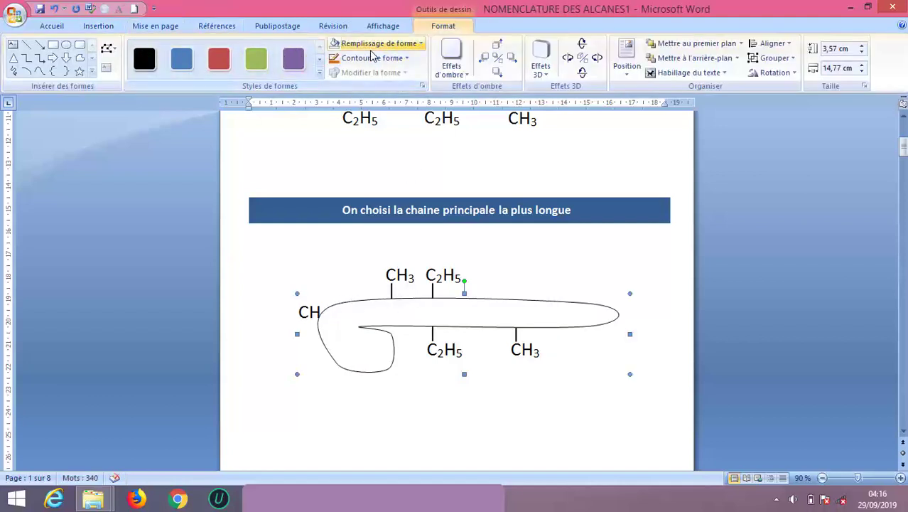
- Set the loop's shape fill to Aucun remplissage so the formula shows through
left_click(402, 46)
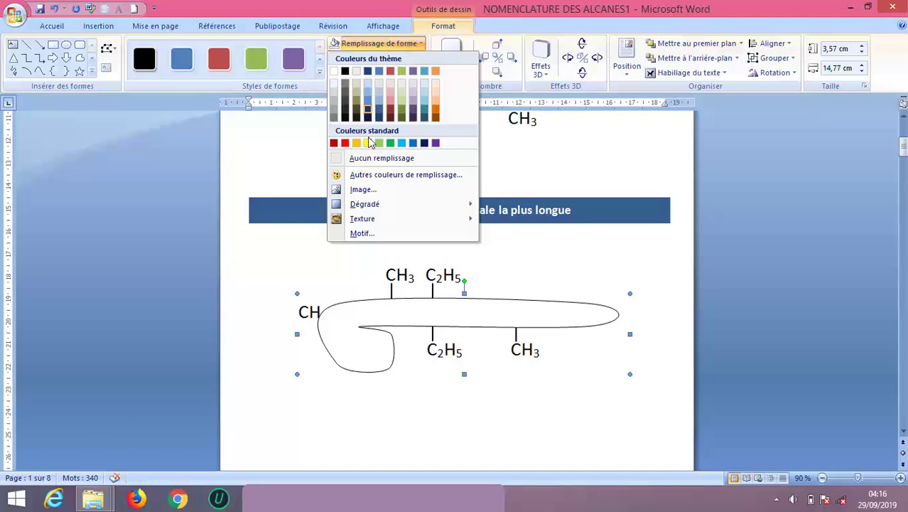
left_click(402, 163)
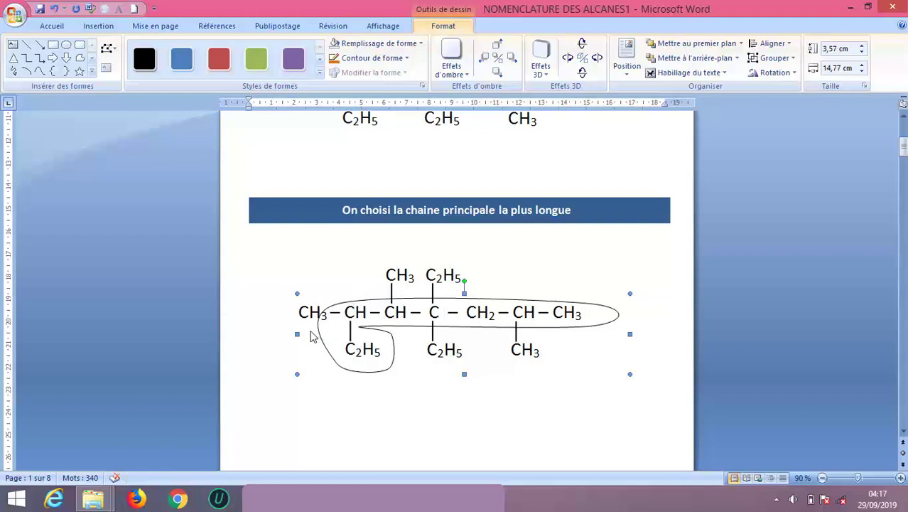
- Pull the loop's left edge inward to tighten it around the chain
left_click_drag(299, 333, 310, 333)
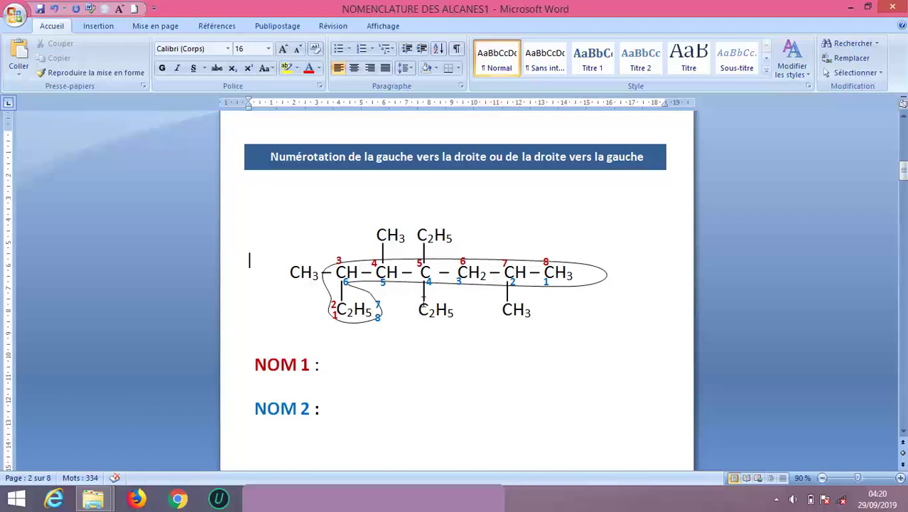
- Place the cursor after 'NOM 1 :' in its text box
left_click(325, 367)
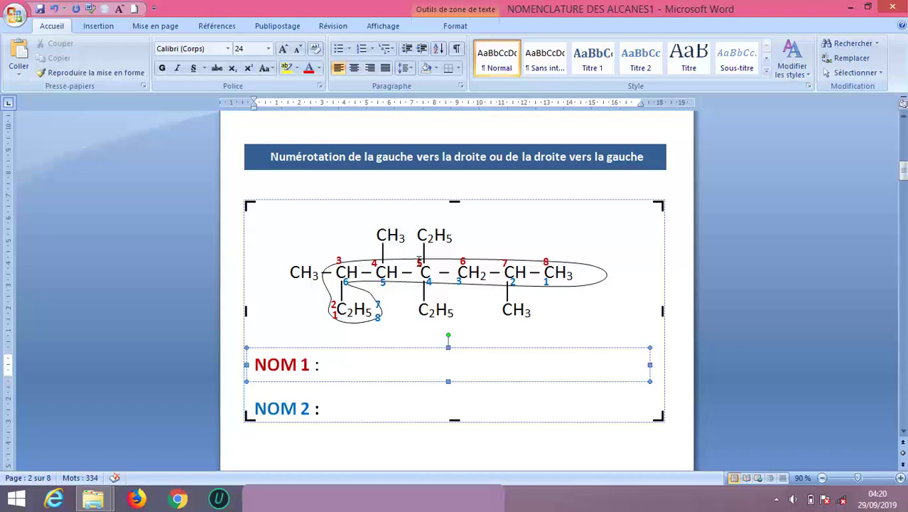
- Enter 5,5-diéthyl-3,4,7-triméthyloctane after 'NOM 1 :', deleting a stray 'è'
left_click(324, 364)
type("5")
type(",")
type("5-")
type("dié")
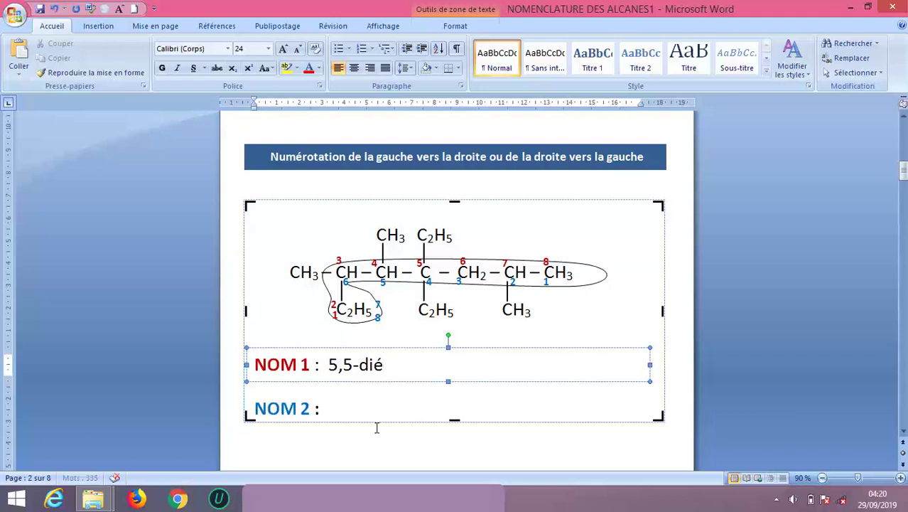
type("thy")
type("l")
type("-")
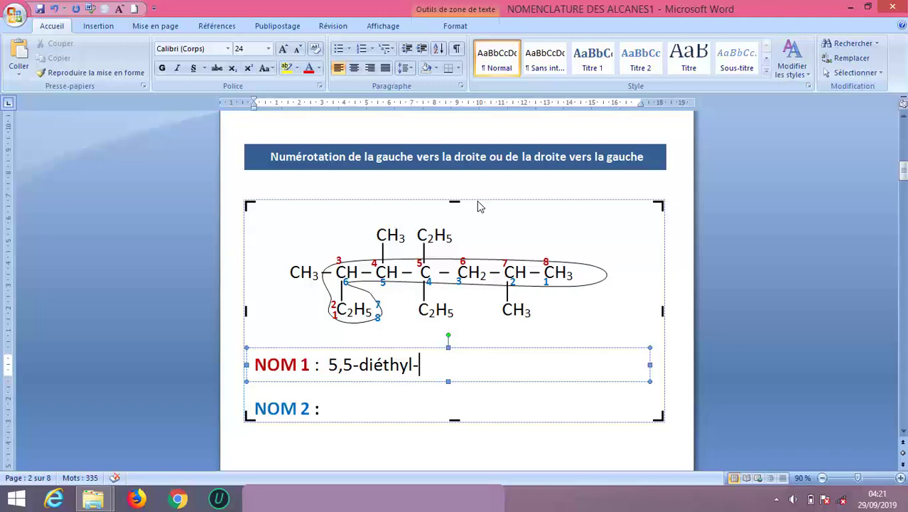
type("3,")
type("4,7")
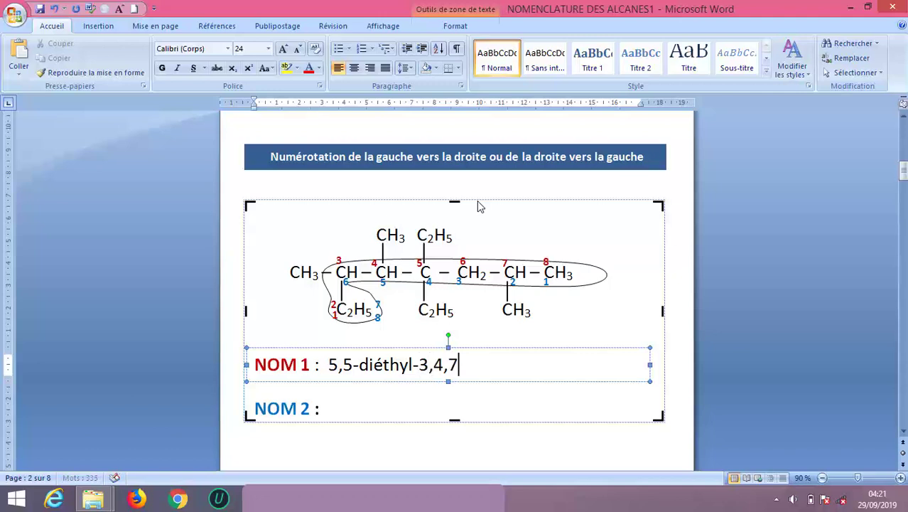
type("è")
key("BackSpace")
type("-")
type("tri")
type("mé")
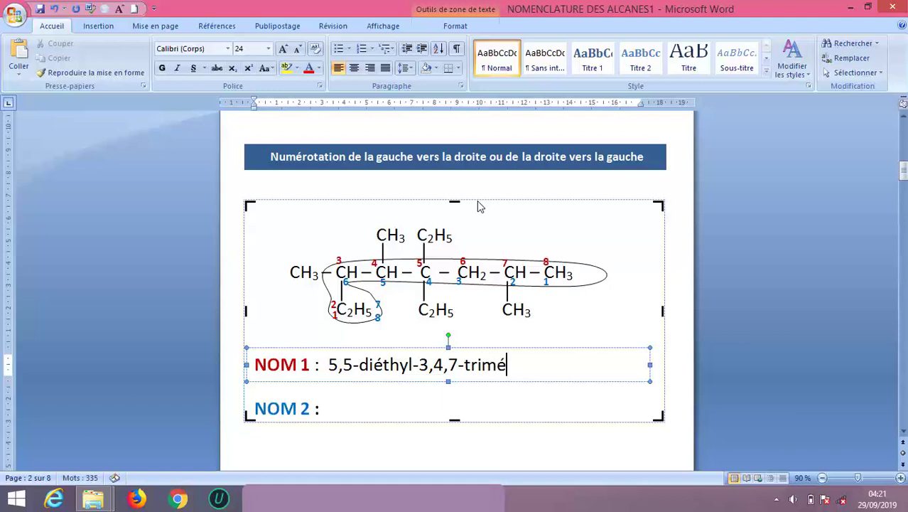
type("thyl")
type("oc")
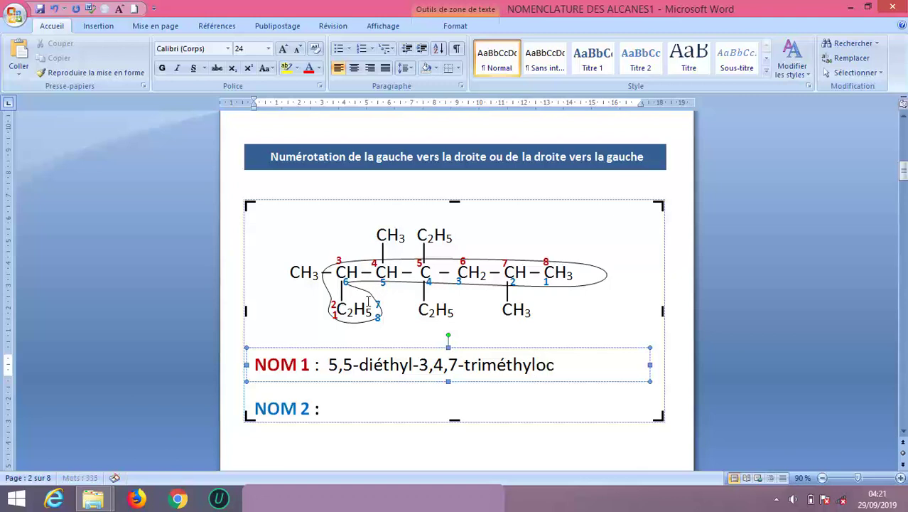
type("tane")
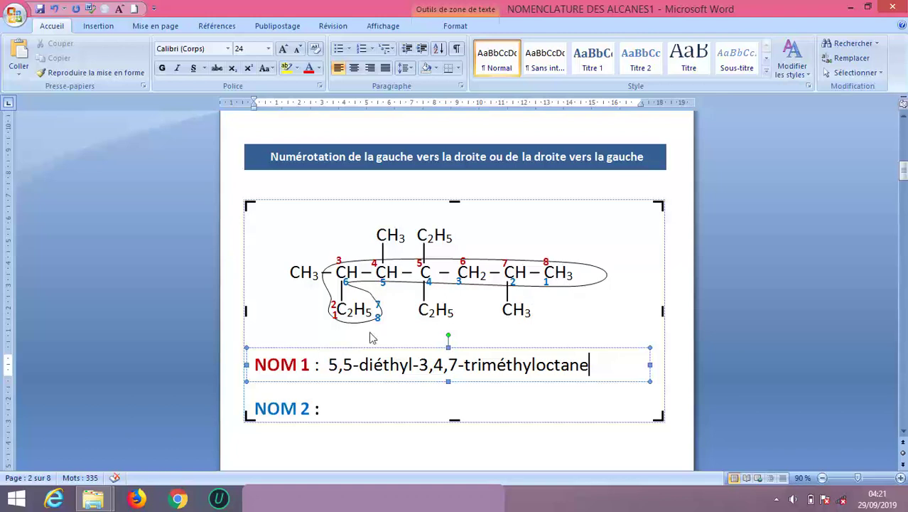
- Enter 4,4-diéthyl-2,5,6-triméthyloctane after 'NOM 2 :'
left_click(329, 408)
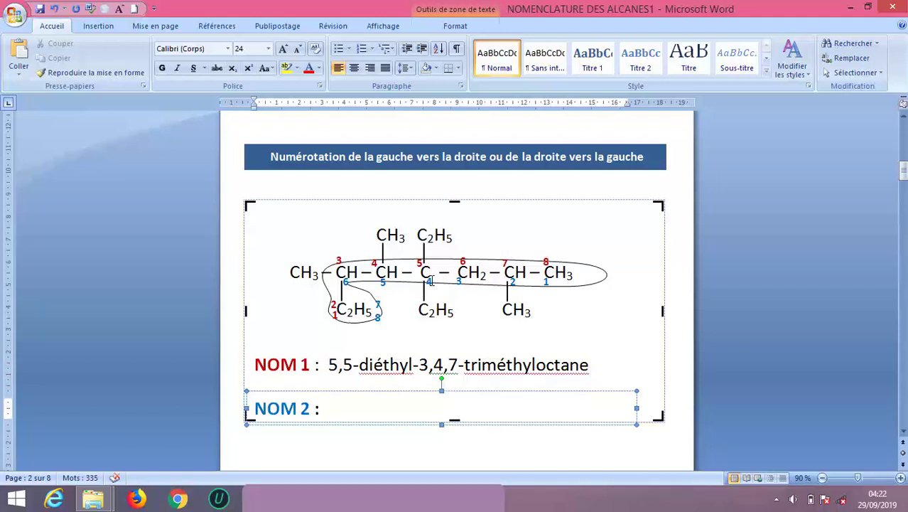
type(" 4,")
type("4")
type("-")
type("diét")
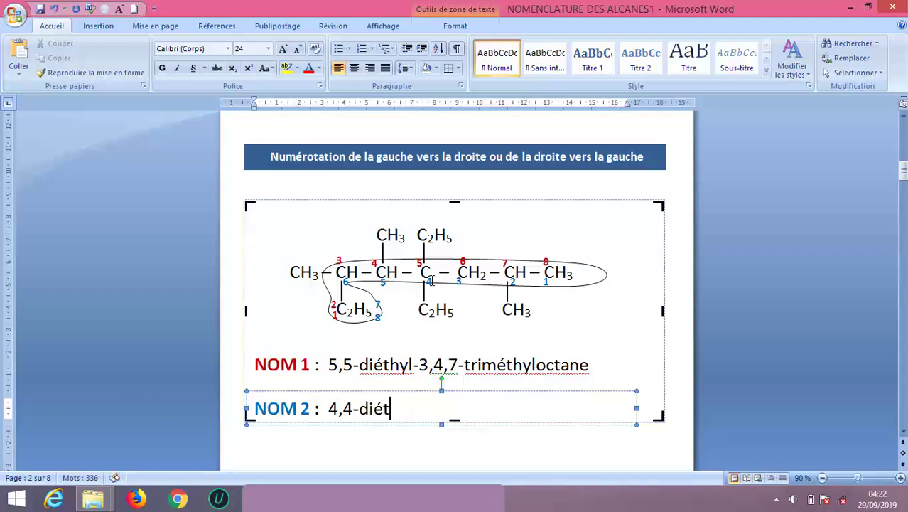
type("hyl")
type("-")
type("2")
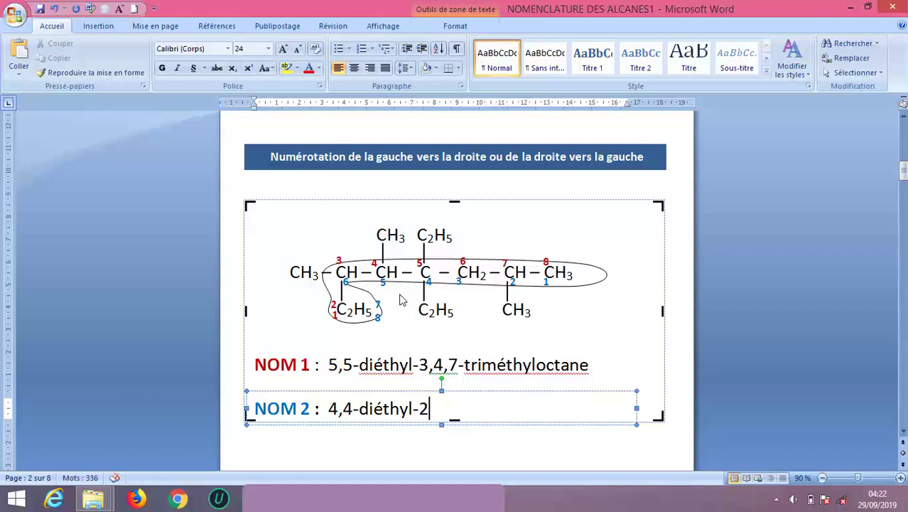
type(",5,6")
type("-tr")
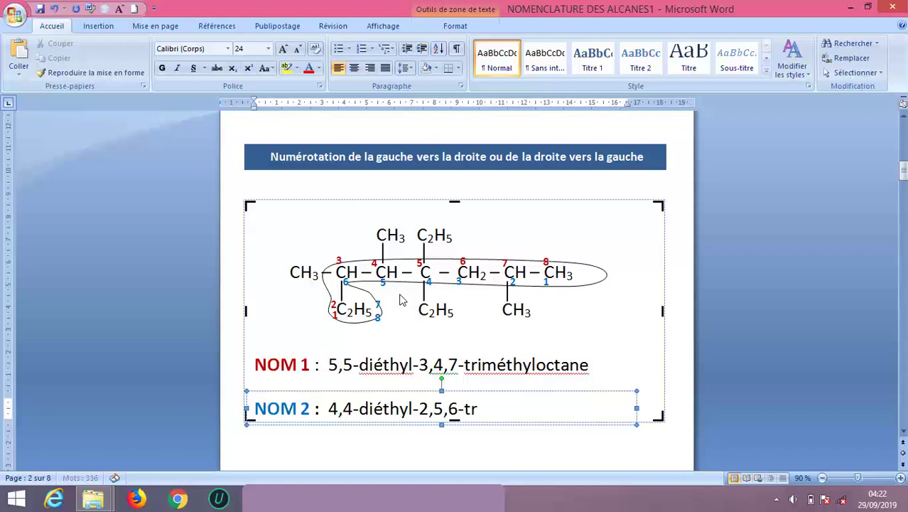
type("iméthy")
type("l")
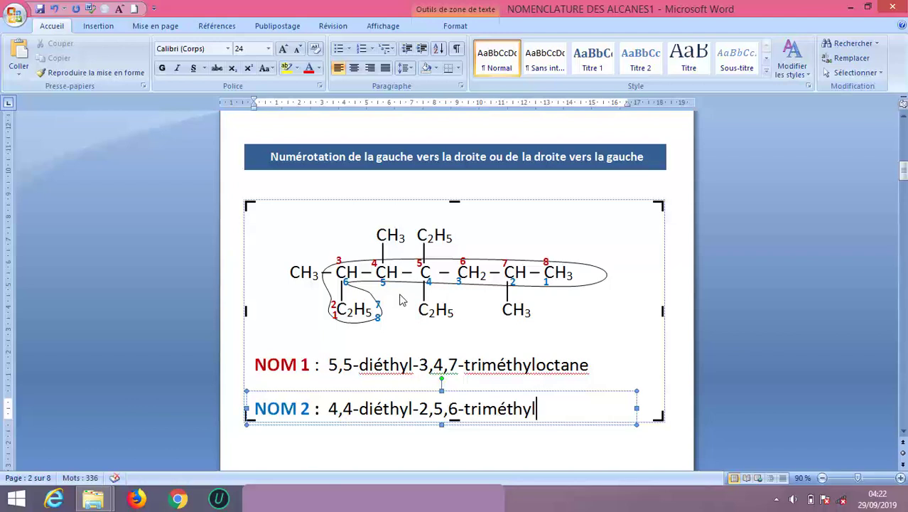
type("octan")
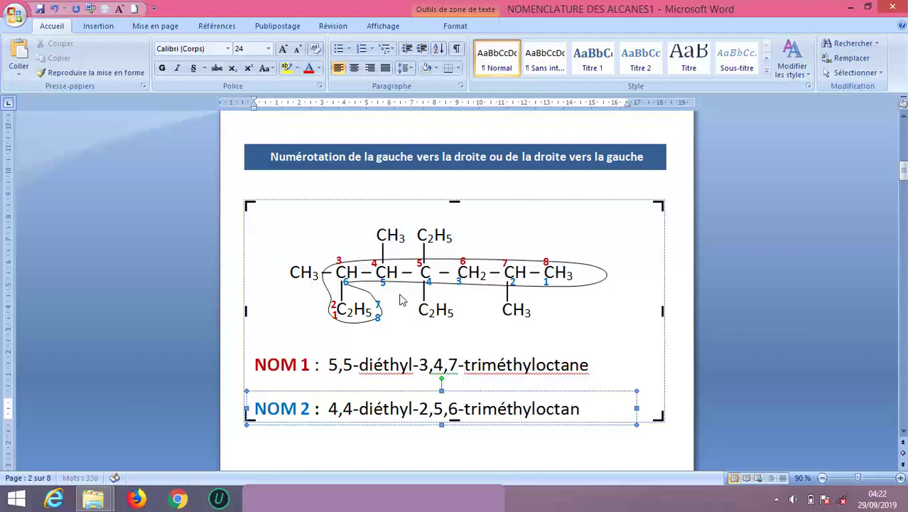
type("e")
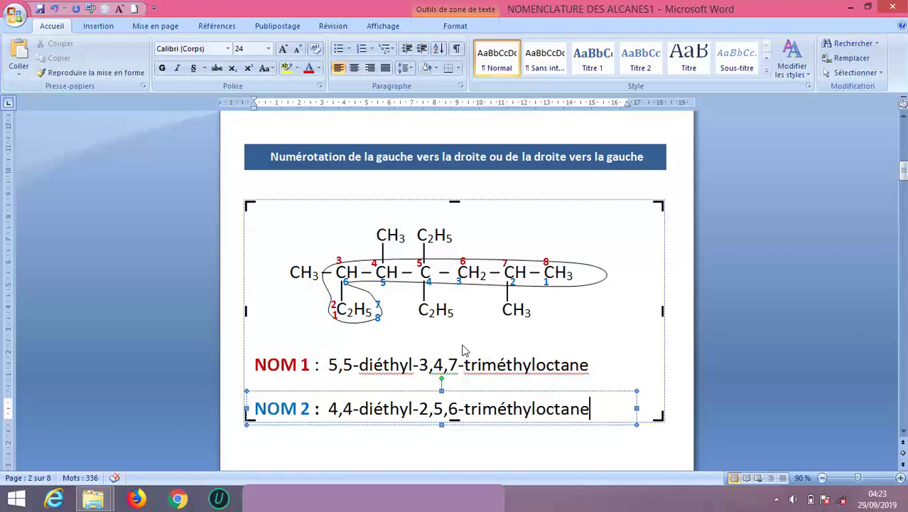
- Scroll down to the index-sum comparison showing 24 versus 21
scroll(581, 323, "down", 5)
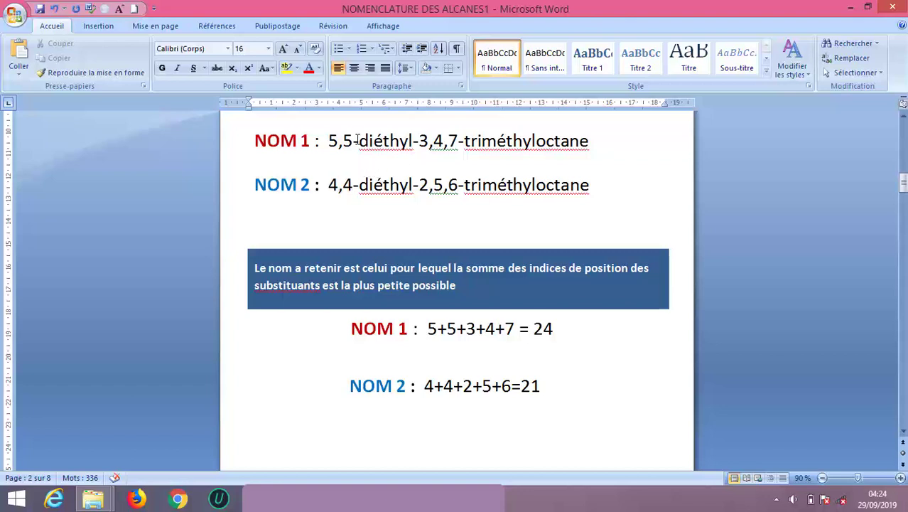
- Draw a freehand shape around the NOM 2 name
left_click(100, 25)
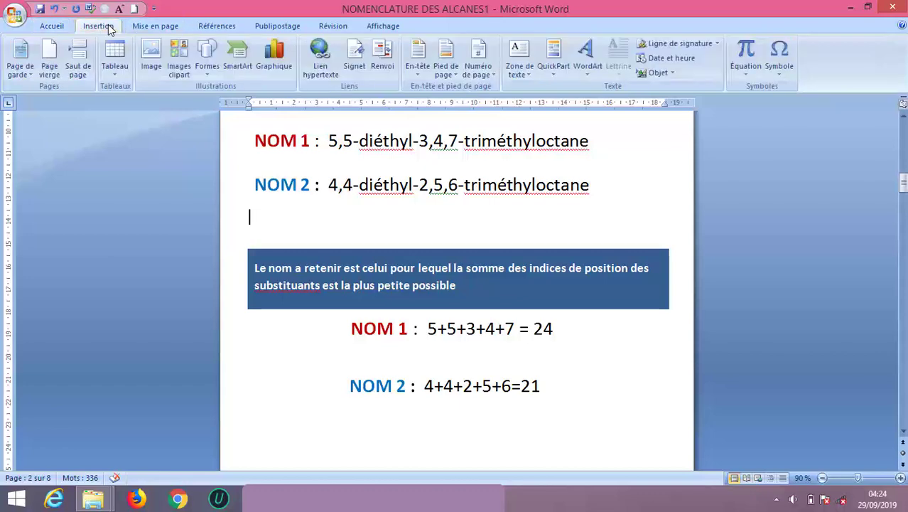
left_click(207, 58)
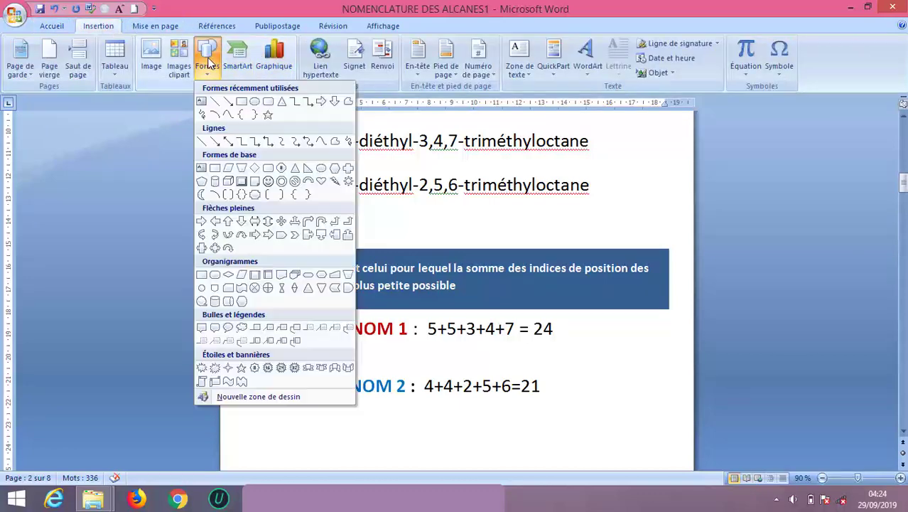
left_click(227, 115)
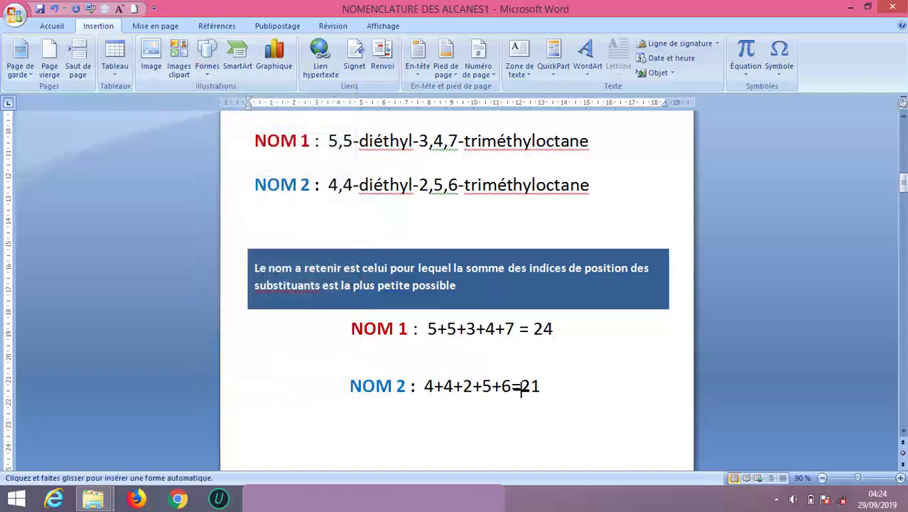
mouse_move(249, 167)
left_mouse_down()
mouse_move(619, 184)
mouse_move(617, 171)
mouse_move(628, 199)
mouse_move(237, 202)
mouse_move(242, 169)
left_mouse_up()
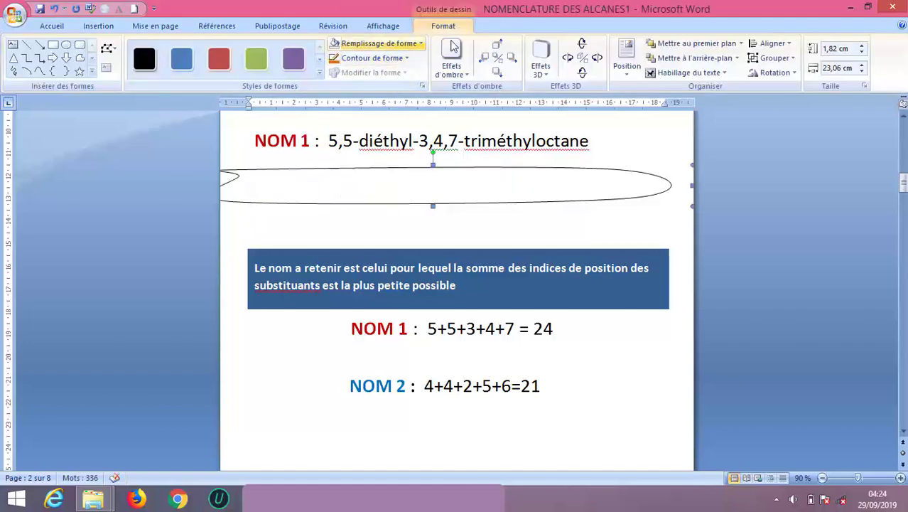
- Give the shape no fill and a yellow 2¼ pt outline
left_click(383, 44)
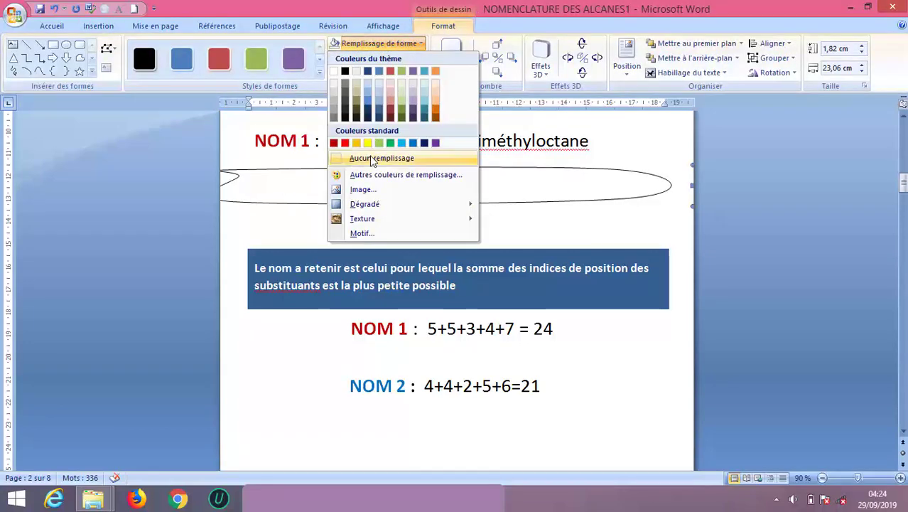
left_click(373, 159)
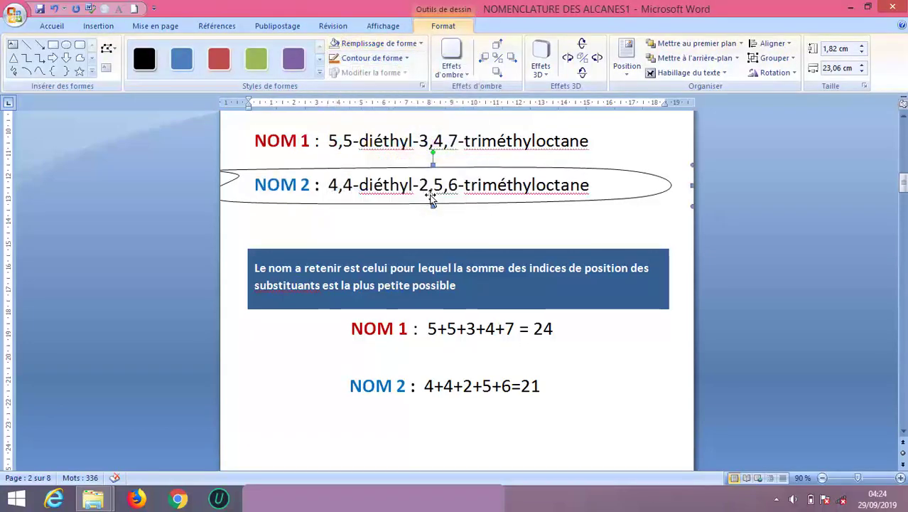
left_click(384, 63)
left_click(363, 155)
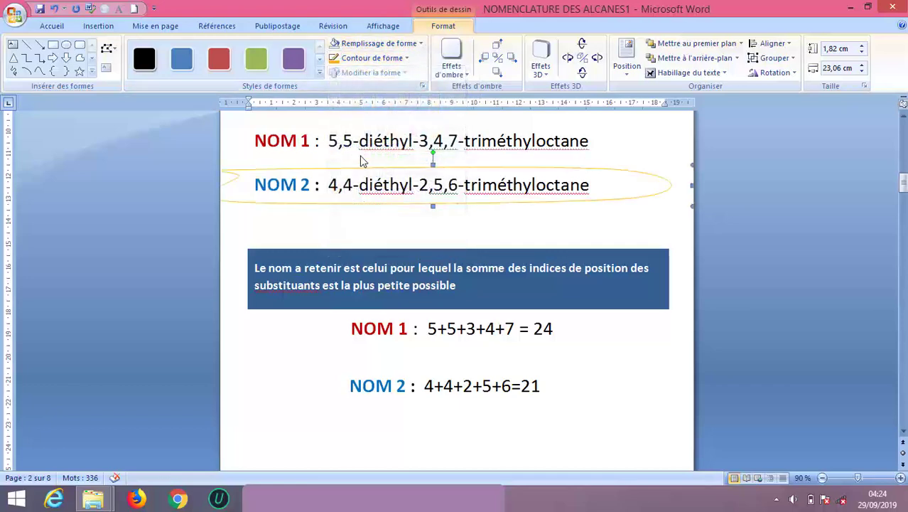
left_click(407, 60)
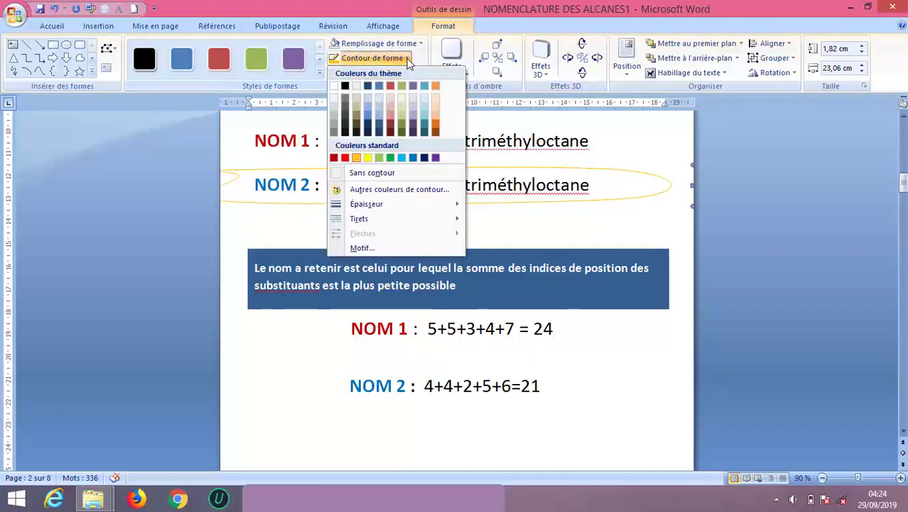
mouse_move(381, 205)
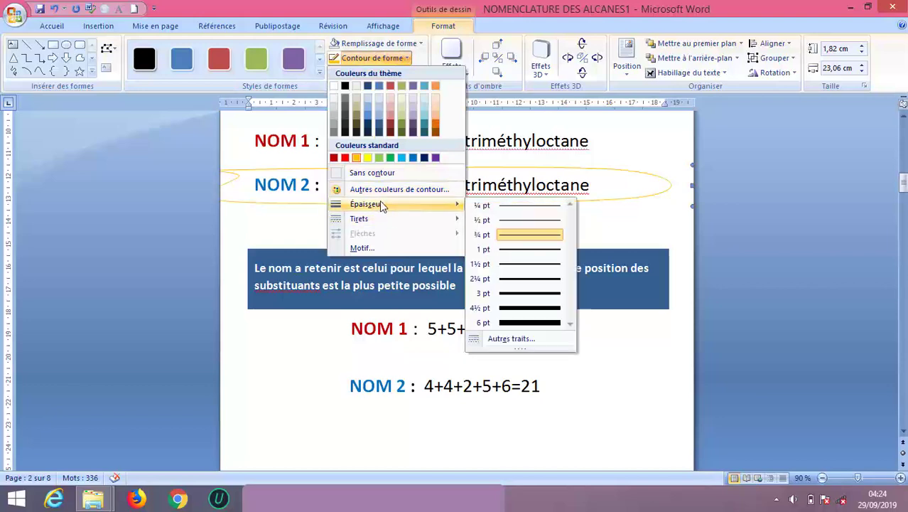
left_click(518, 279)
left_click(601, 146)
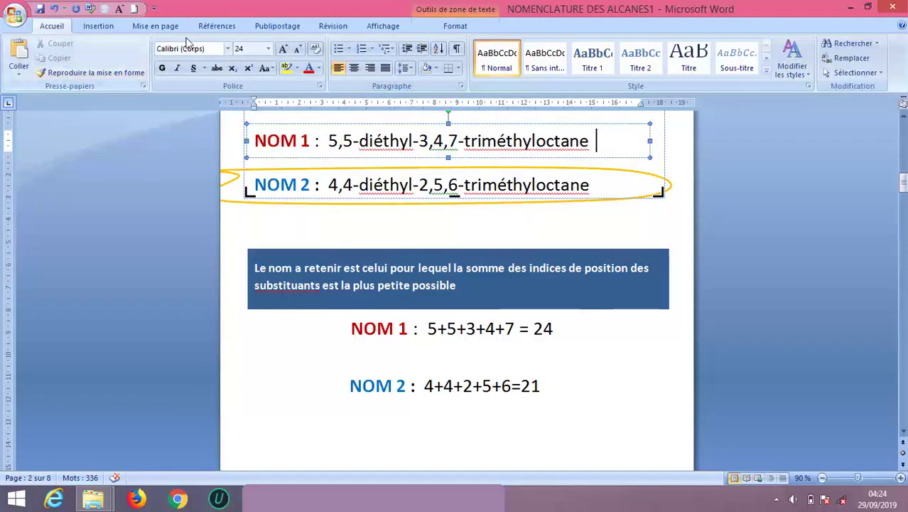
- Draw a straight line shape across the NOM 1 name 5,5-diéthyl-3,4,7-triméthyloctane
left_click(110, 27)
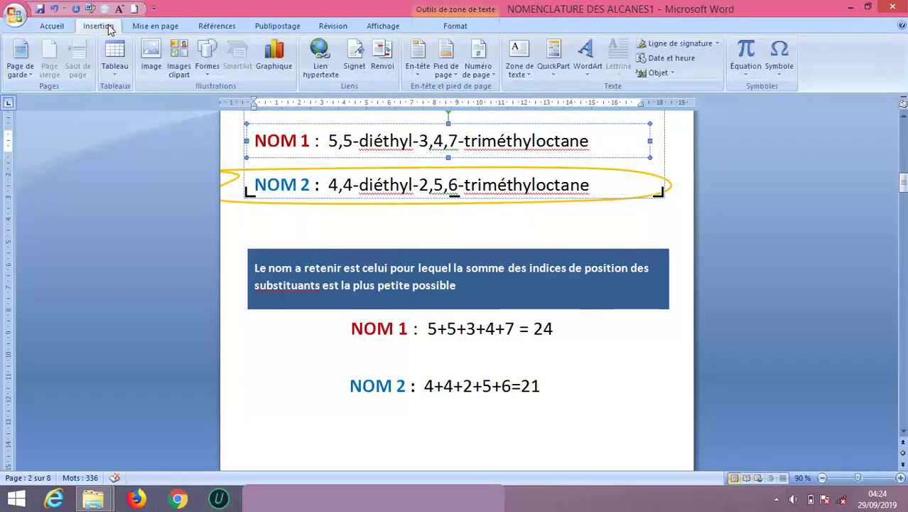
left_click(204, 57)
left_click(215, 101)
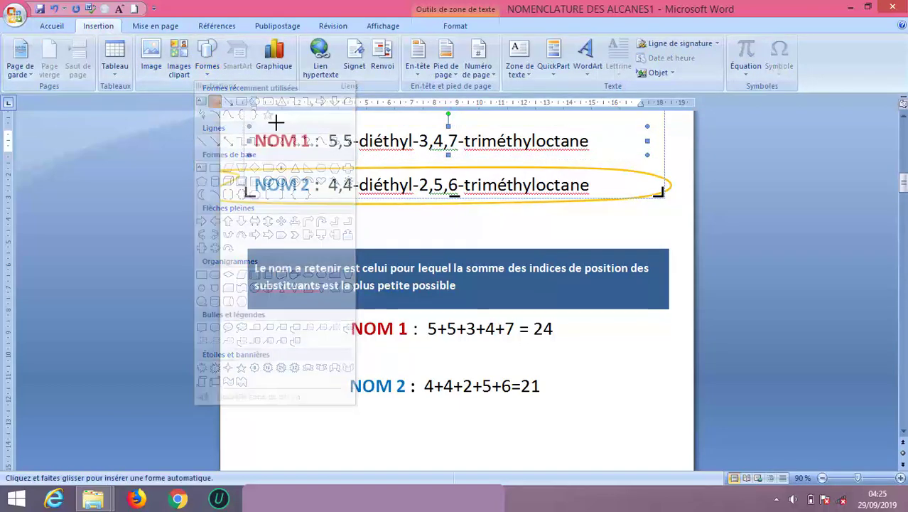
left_click_drag(249, 141, 647, 141)
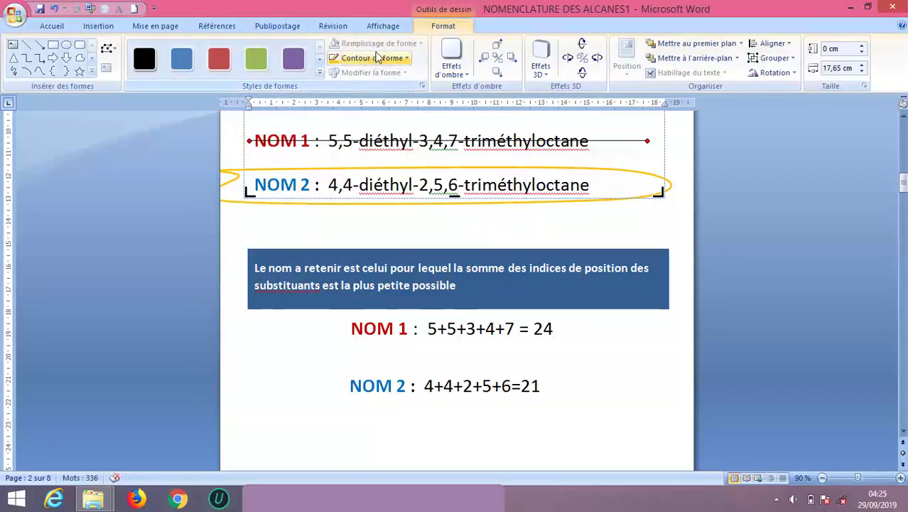
- Make the strike-through line red with a 1 pt thickness
left_click(371, 58)
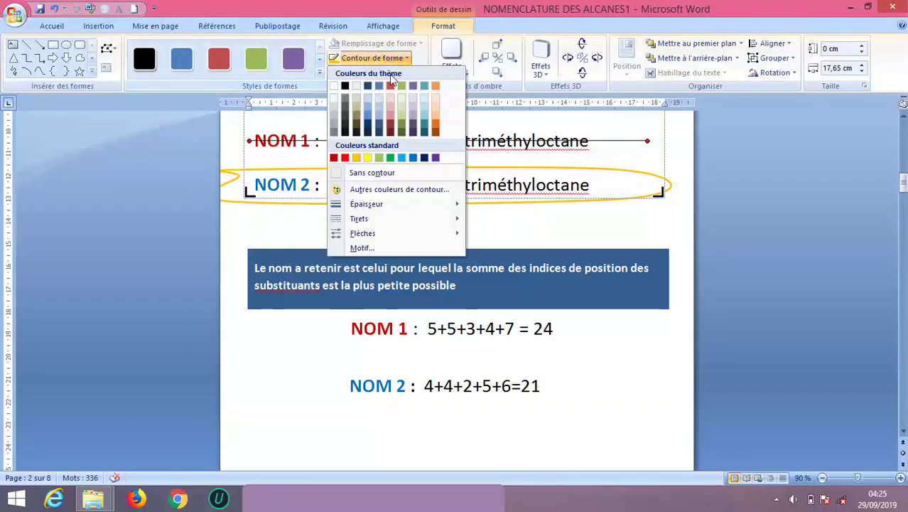
left_click(346, 157)
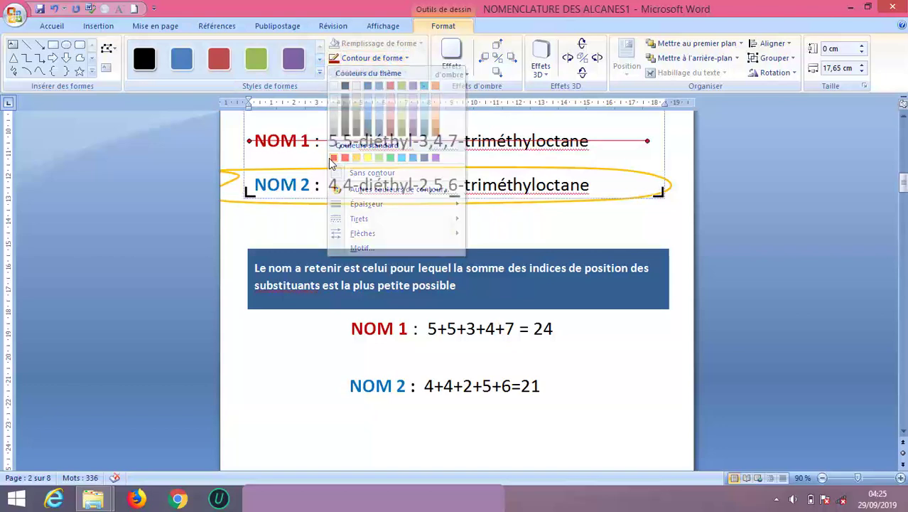
left_click(408, 62)
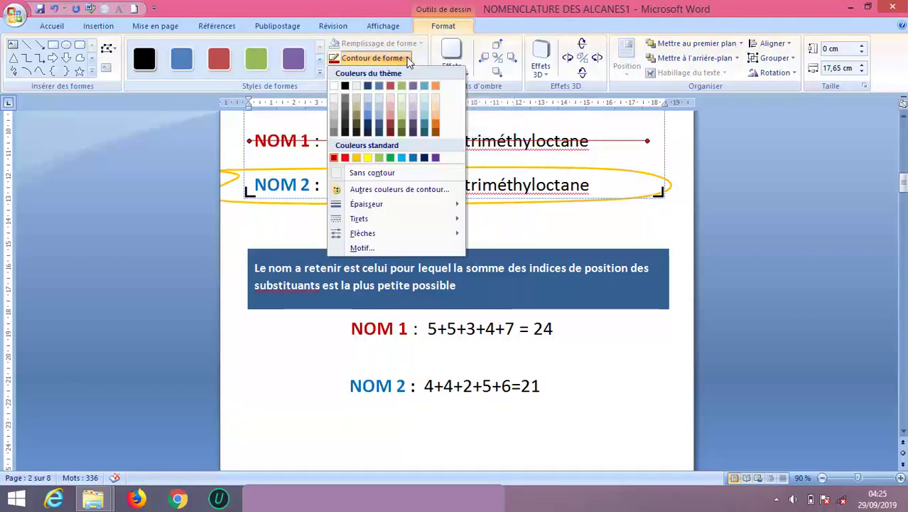
mouse_move(440, 205)
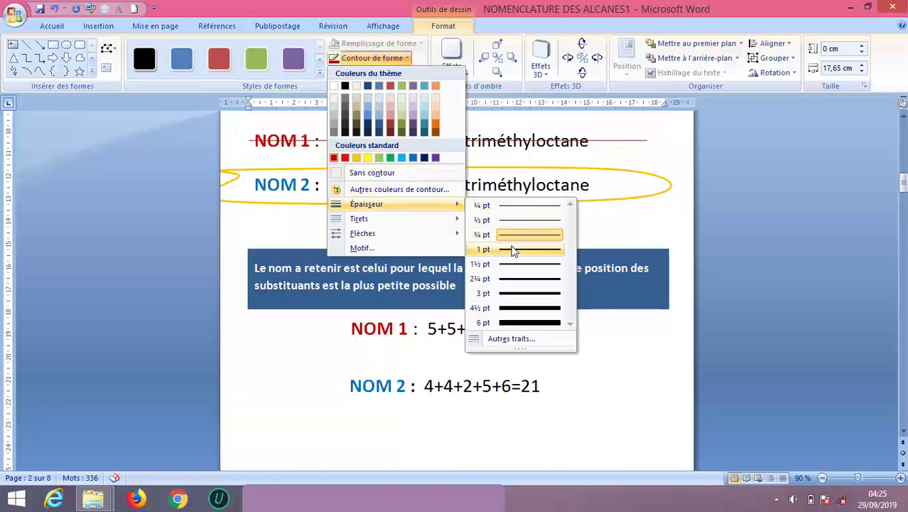
left_click(512, 249)
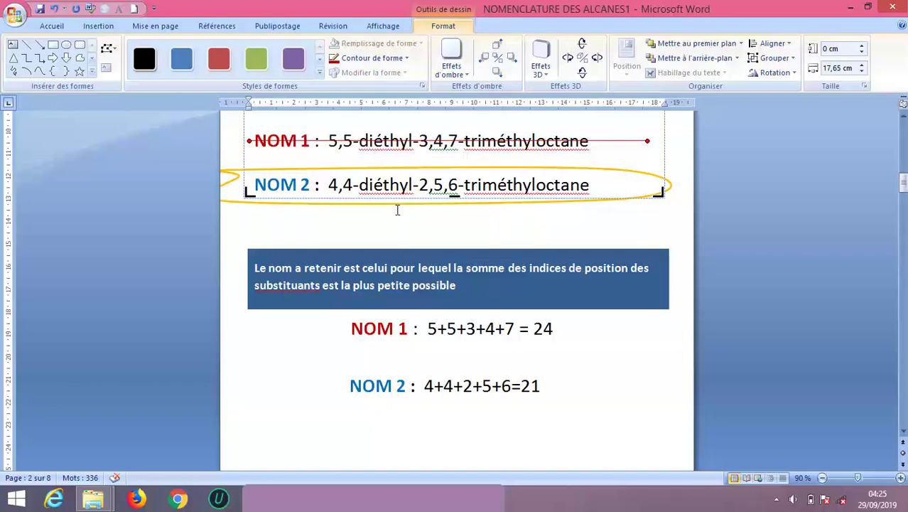
- Scroll down to the 'Travail a faire à la maison' page asking to name COMPOSE A and COMPOSE B
scroll(397, 210, "down", 3)
scroll(397, 209, "down", 4)
scroll(397, 210, "down", 5)
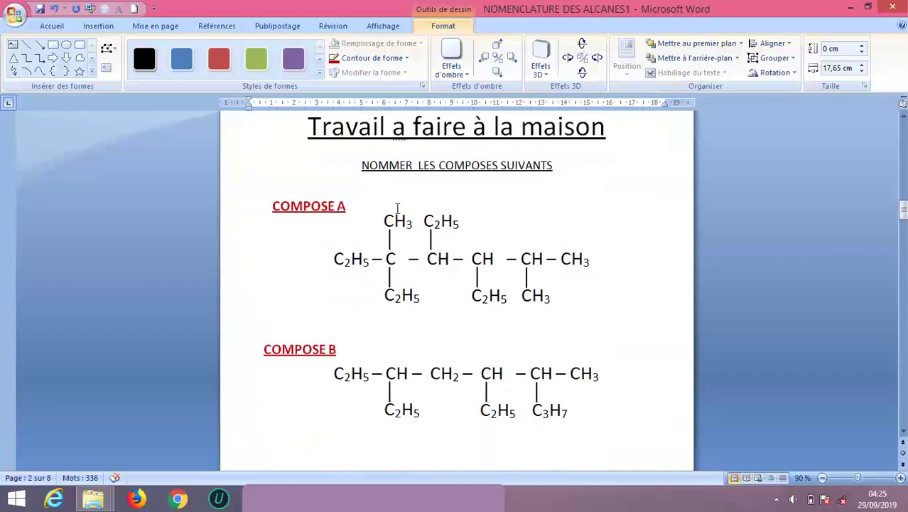
scroll(397, 208, "up", 1)
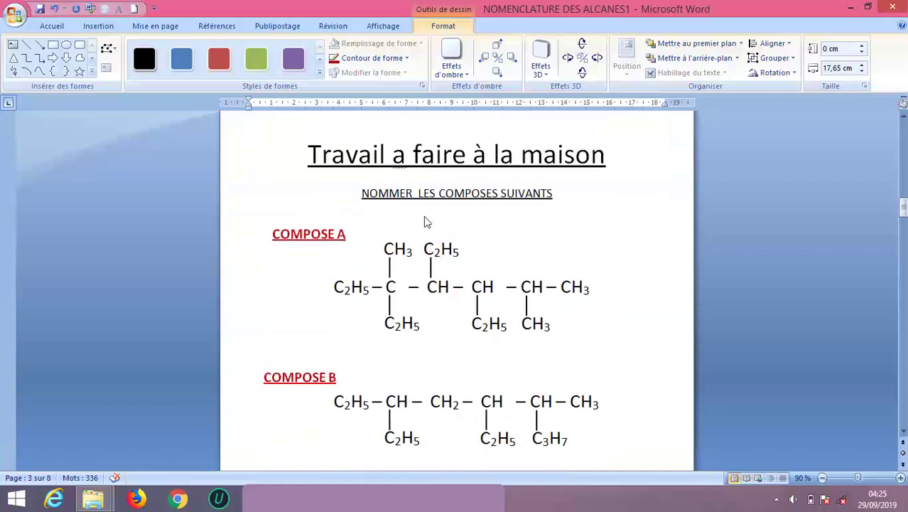